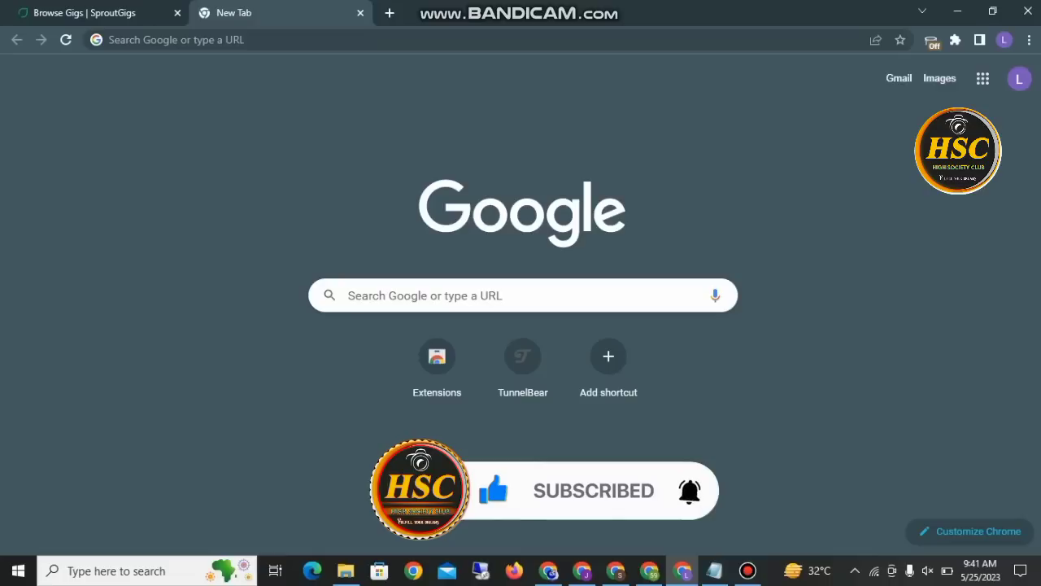
# - Search the web for "sprout gigs" and open the SproutGigs website from the results
pyautogui.click(175, 40)
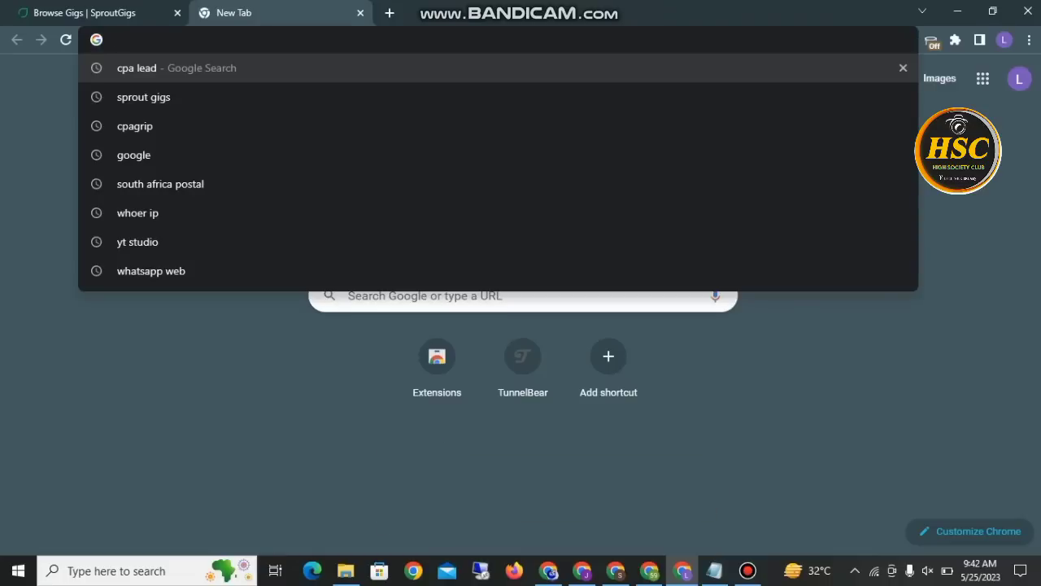
pyautogui.press('Escape')
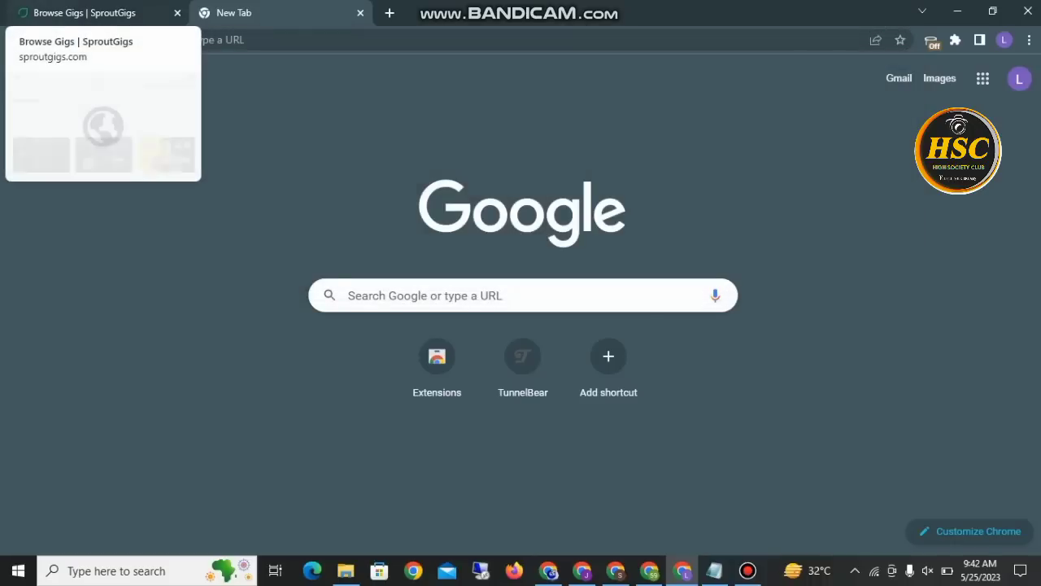
pyautogui.click(176, 40)
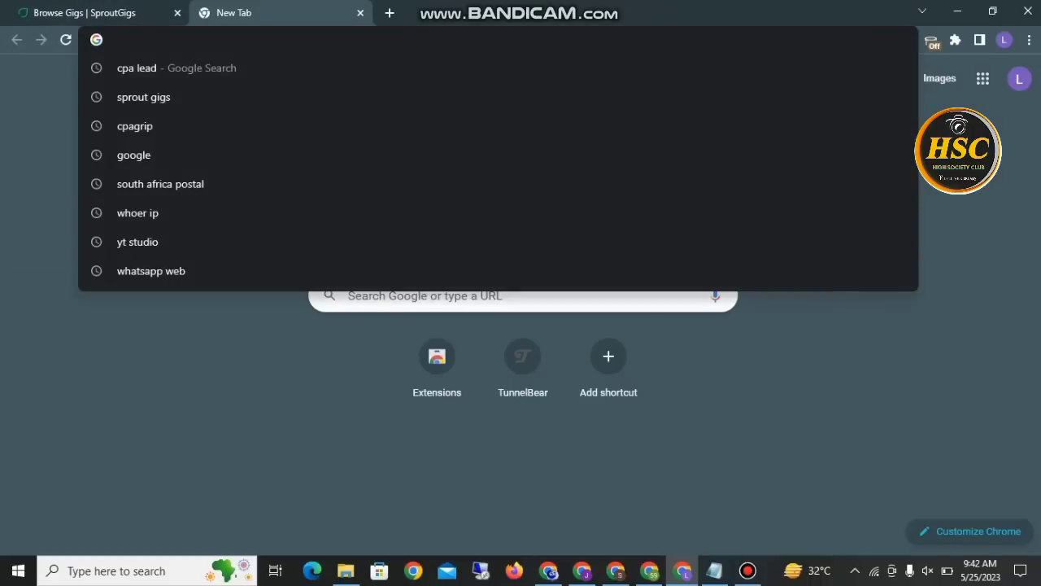
pyautogui.write('sp')
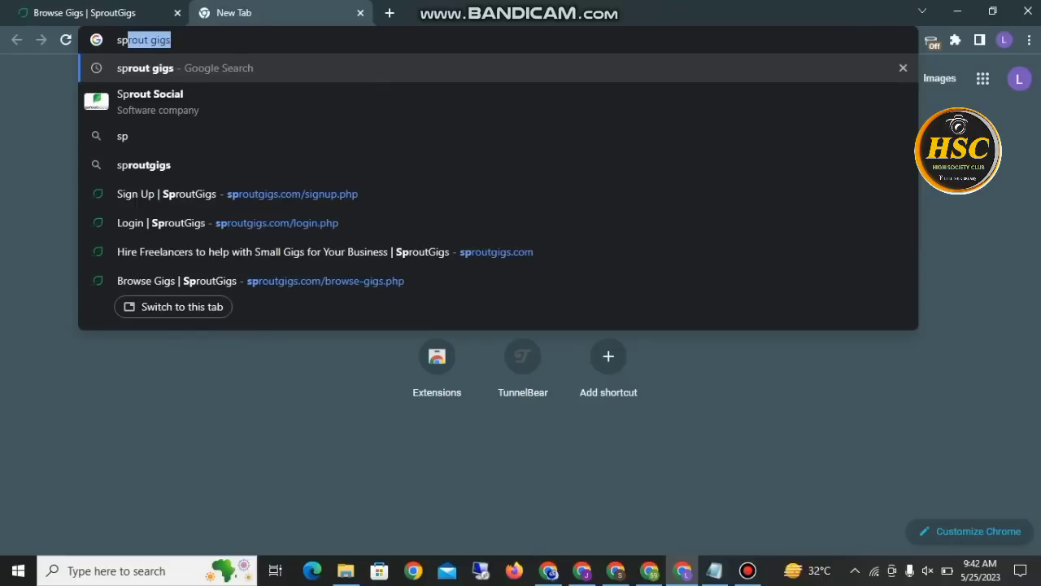
pyautogui.press('Right')
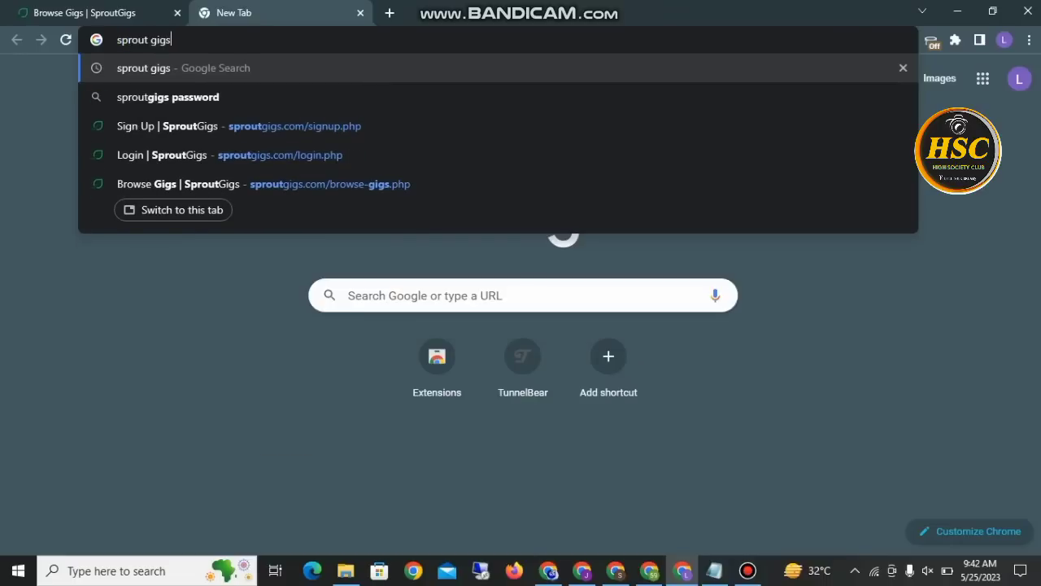
pyautogui.press('Return')
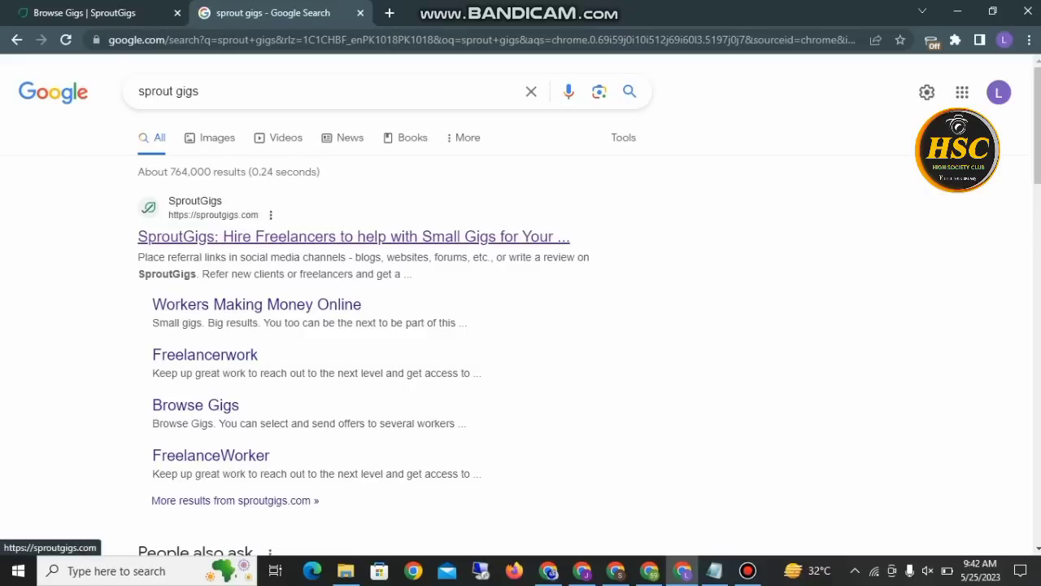
pyautogui.click(354, 237)
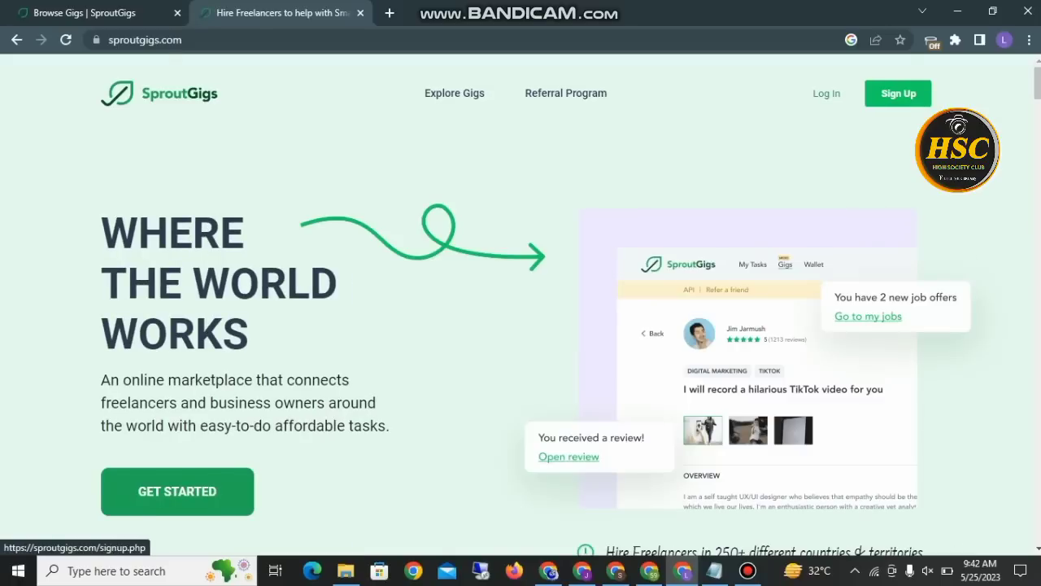
# - Try the sign-up page, close the extra SproutGigs tab and log out of the existing account
pyautogui.click(899, 93)
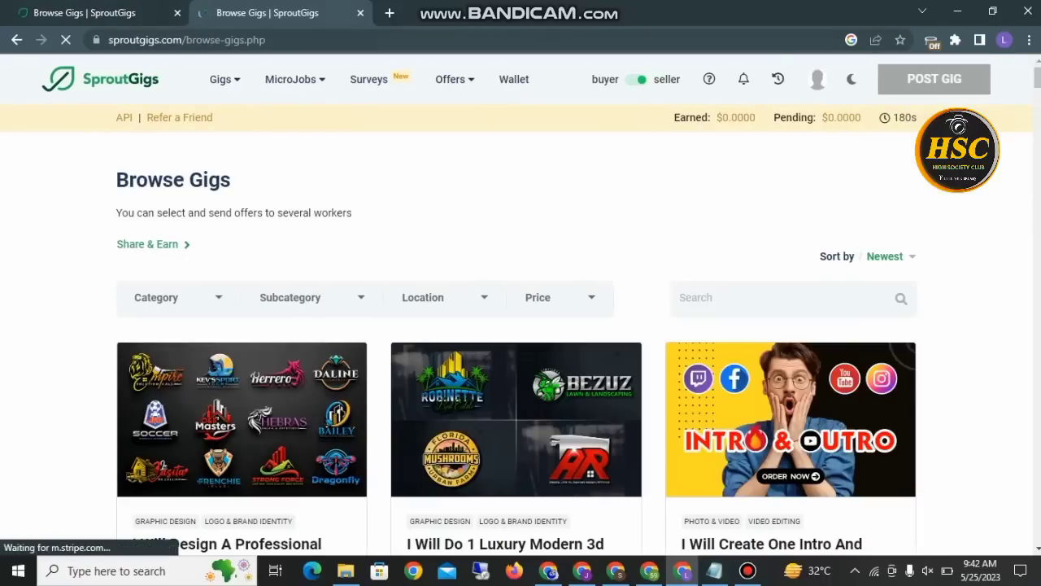
pyautogui.click(360, 13)
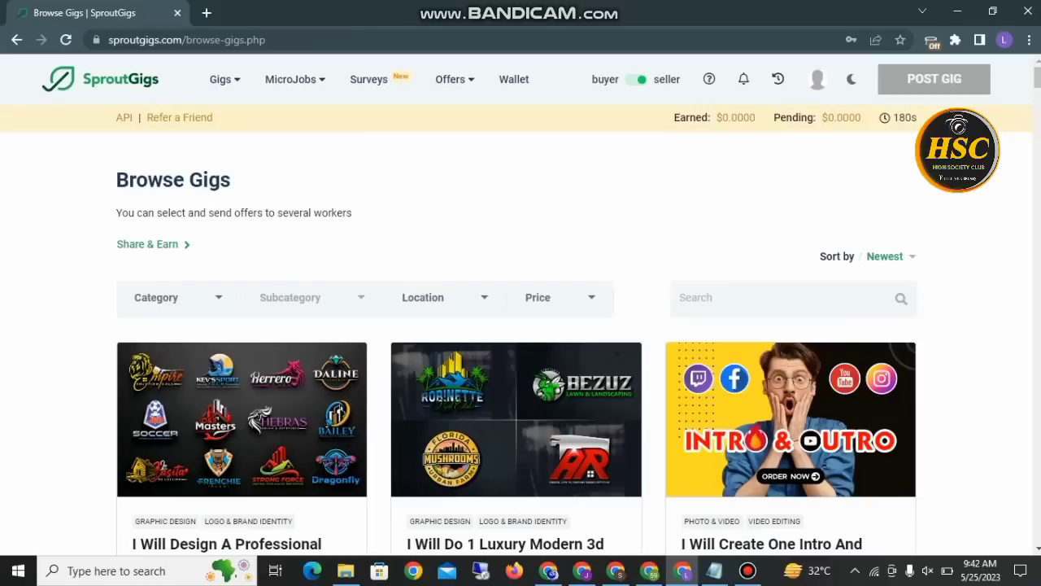
pyautogui.click(818, 79)
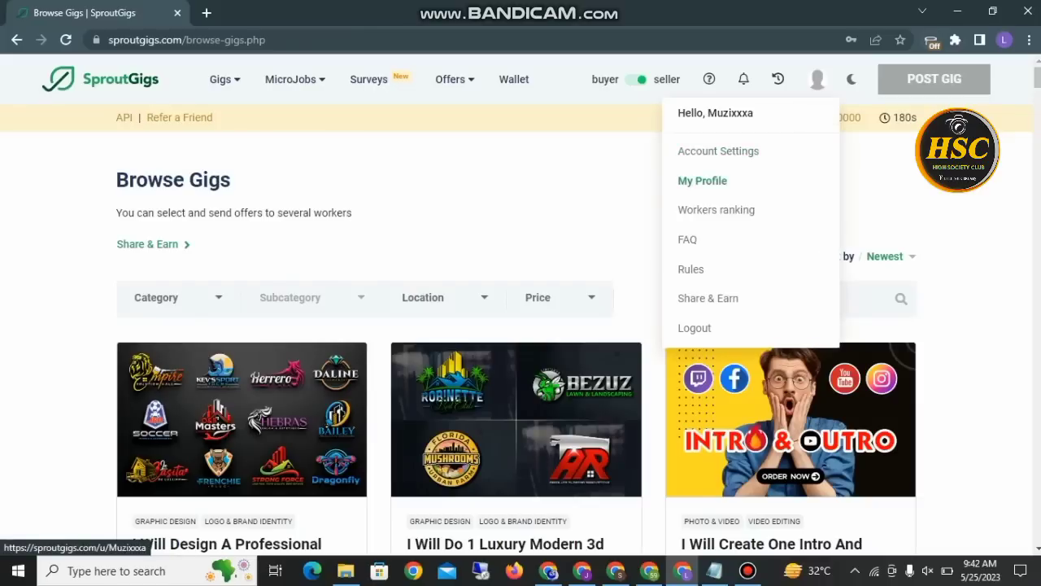
pyautogui.click(694, 327)
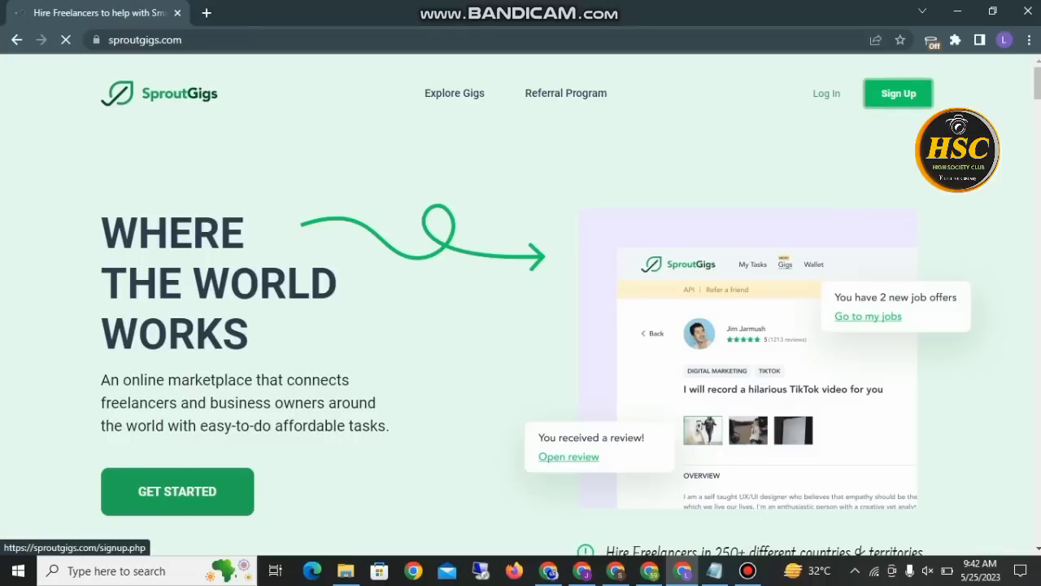
# - Open the SproutGigs sign-up page and look over the registration form down to the page footer
pyautogui.click(898, 93)
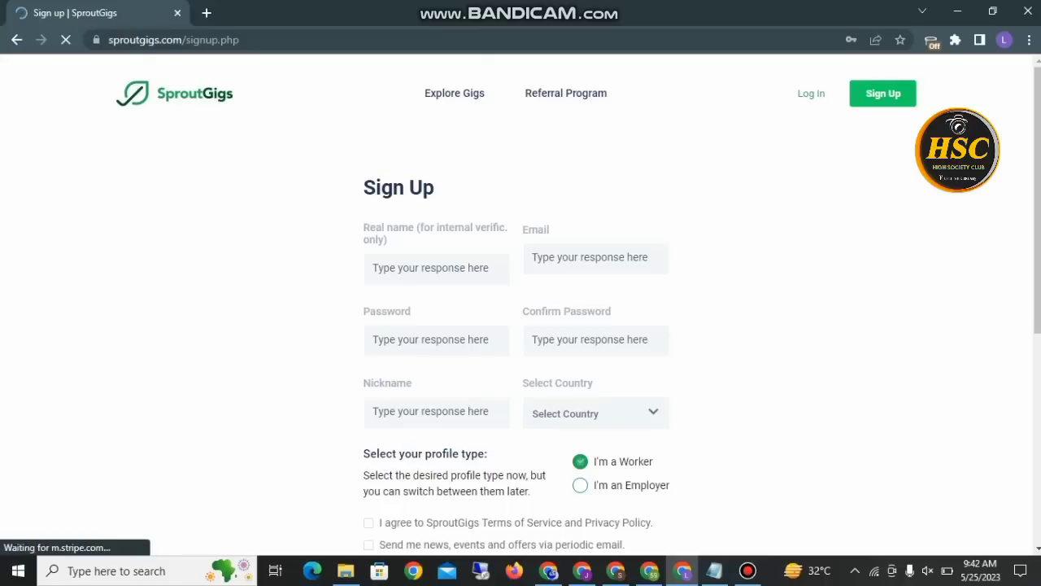
pyautogui.scroll(-1, 520, 325)
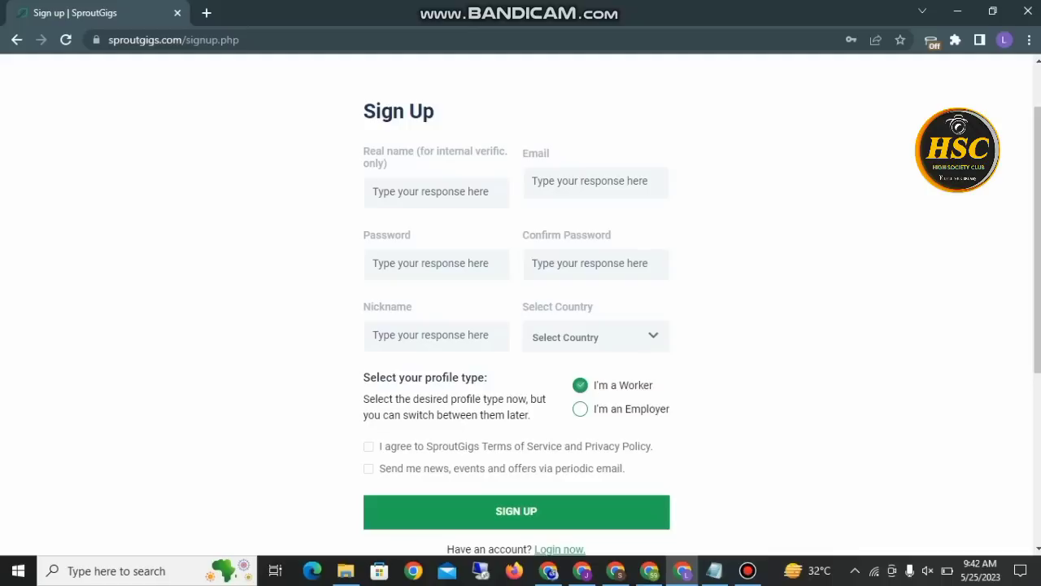
pyautogui.scroll(-4, 521, 309)
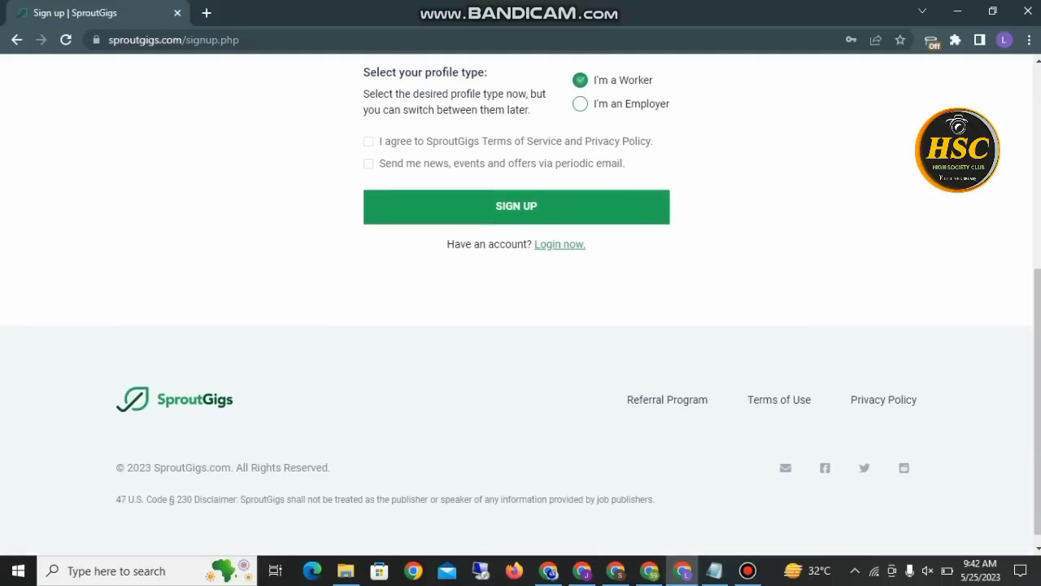
# - Reopen the recently closed "Welcome to SproutGigs!" e-mail in Gmail, read through its account activation instructions and close its tab
pyautogui.click(206, 13)
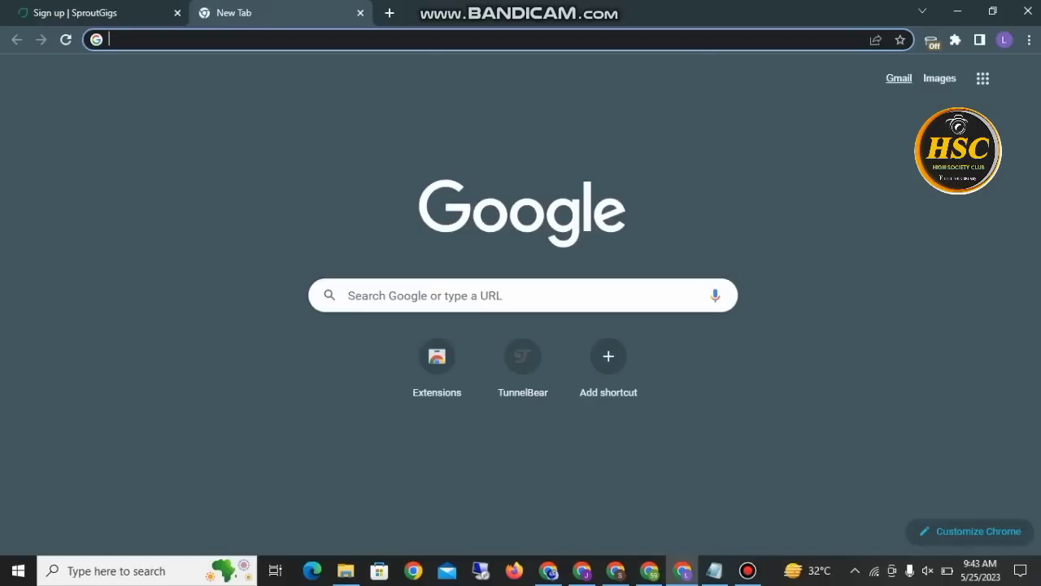
pyautogui.click(1029, 39)
pyautogui.moveTo(886, 123)
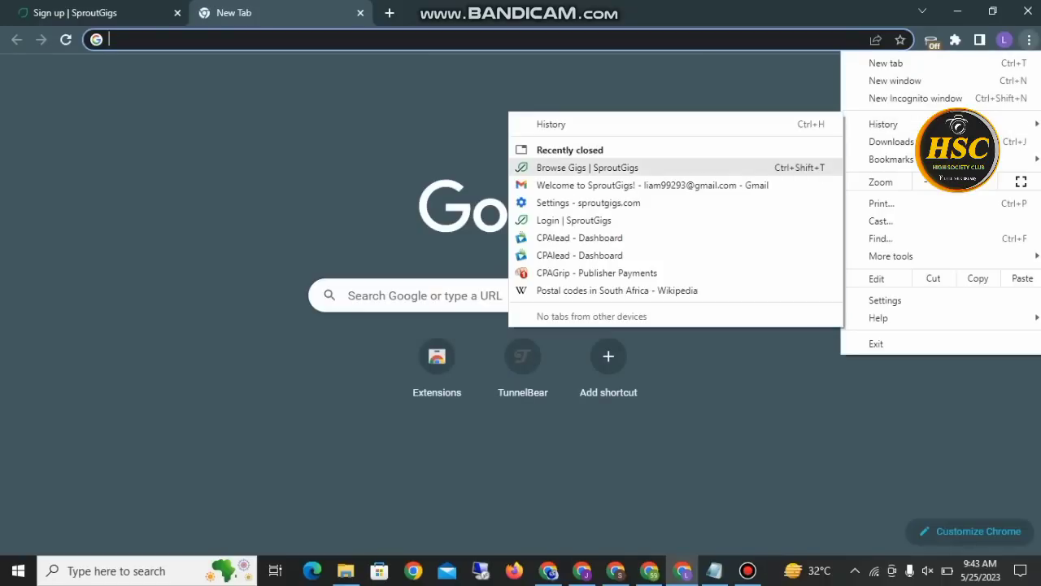
pyautogui.click(619, 184)
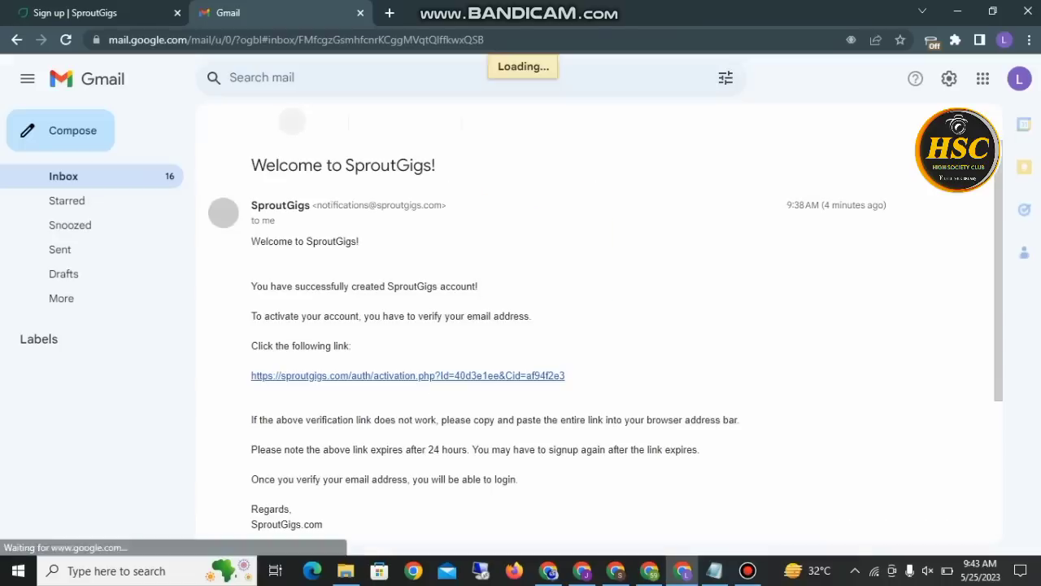
pyautogui.scroll(-3, 606, 338)
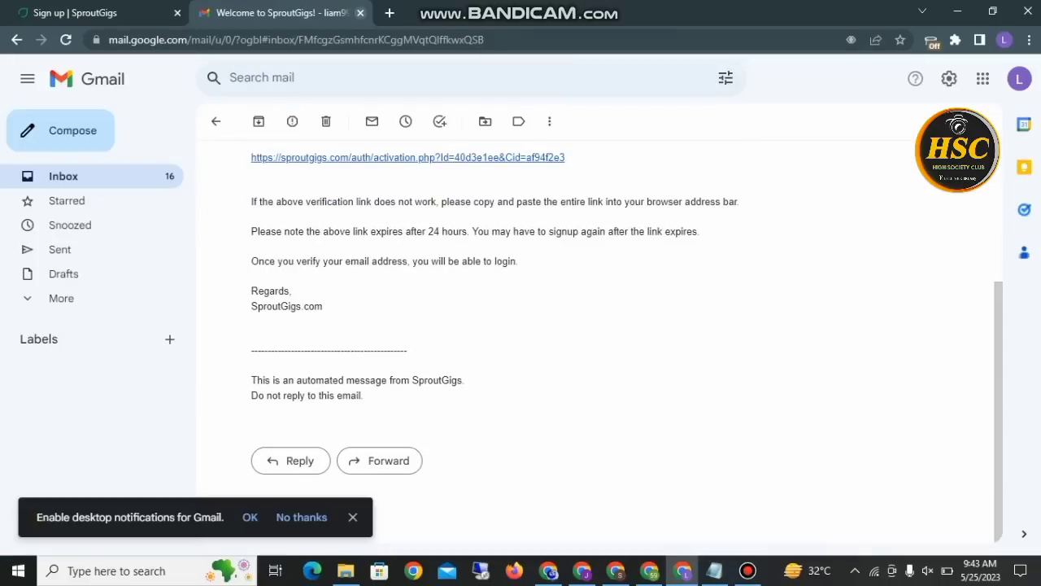
pyautogui.click(360, 12)
# - Go from the sign-up form to the login page, fill in the saved e-mail and password, and log in
pyautogui.scroll(5, 521, 304)
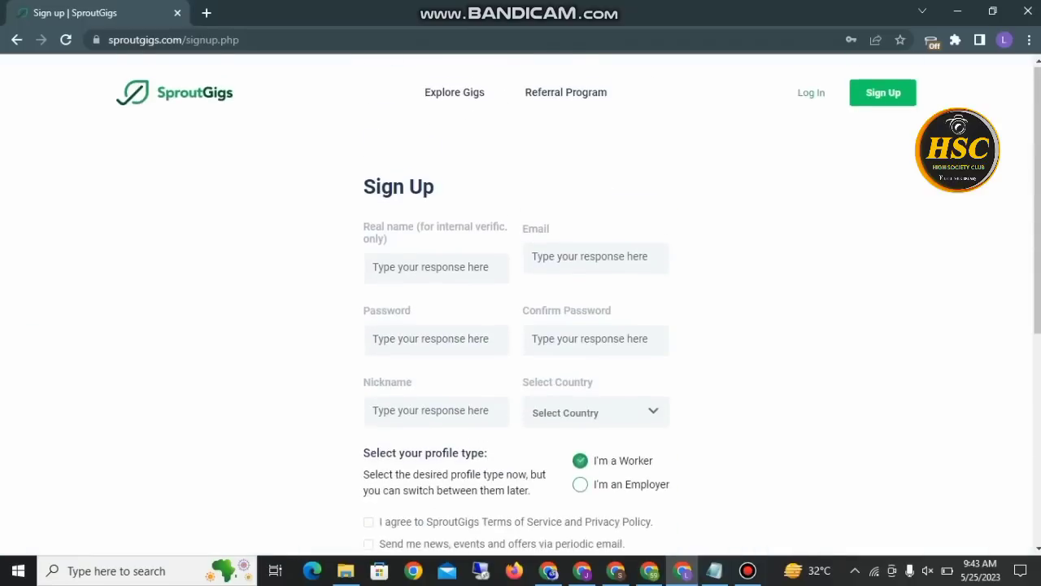
pyautogui.scroll(-4, 521, 305)
pyautogui.click(559, 319)
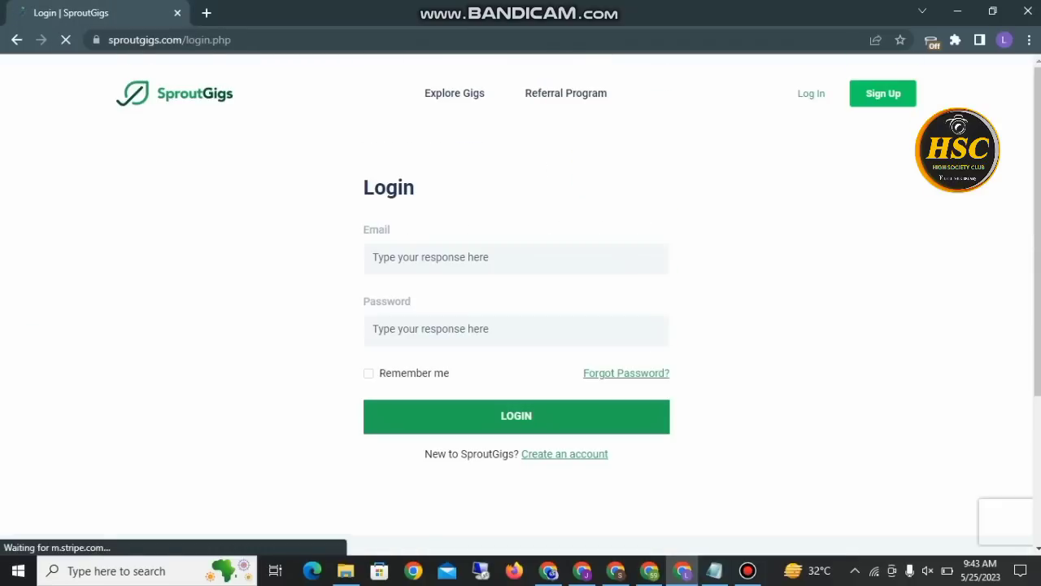
pyautogui.click(526, 258)
pyautogui.click(498, 352)
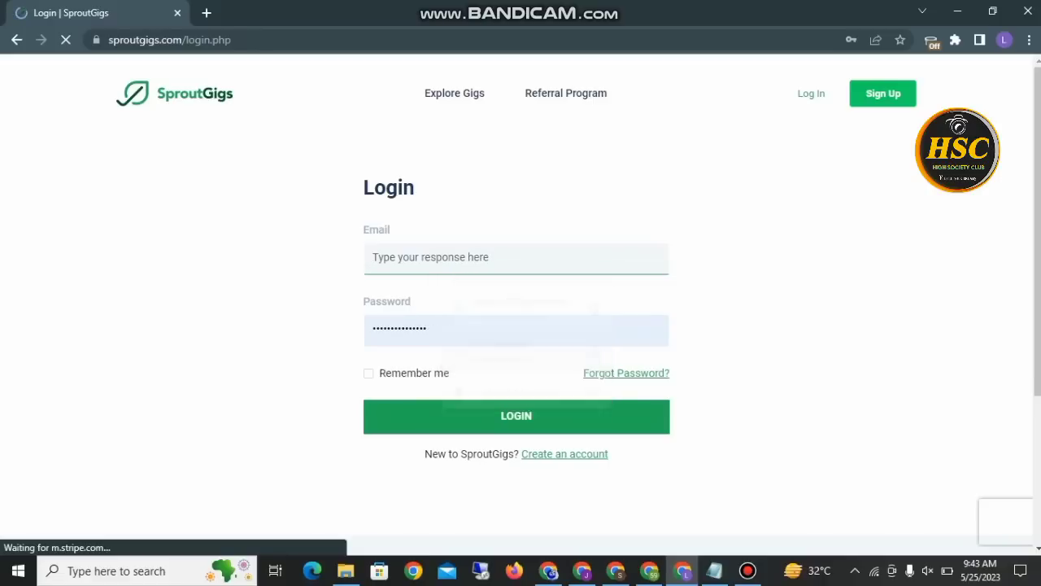
pyautogui.click(515, 416)
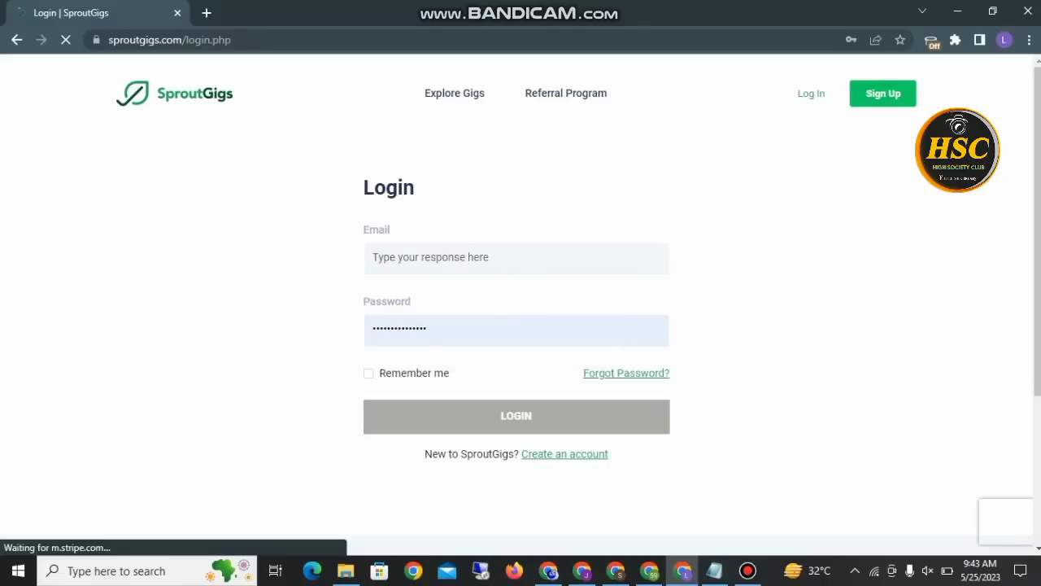
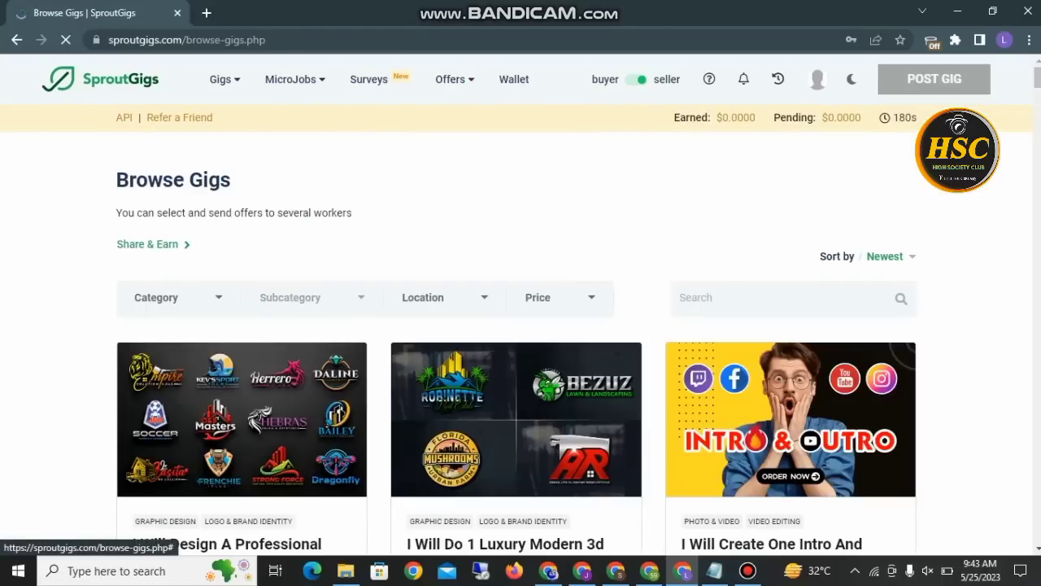
# - Switch the account to buyer mode and back to seller mode
pyautogui.click(637, 80)
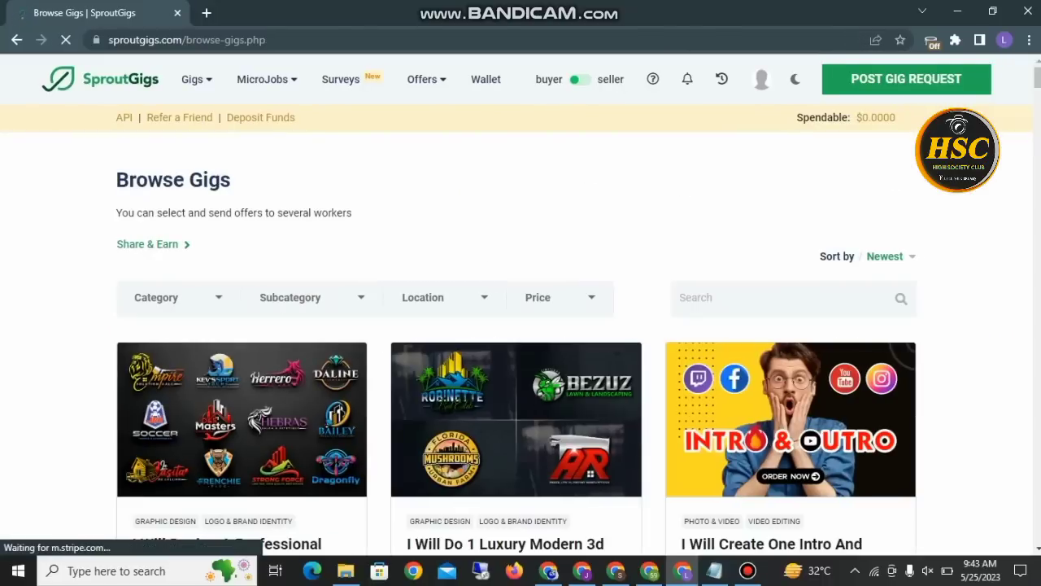
pyautogui.click(580, 80)
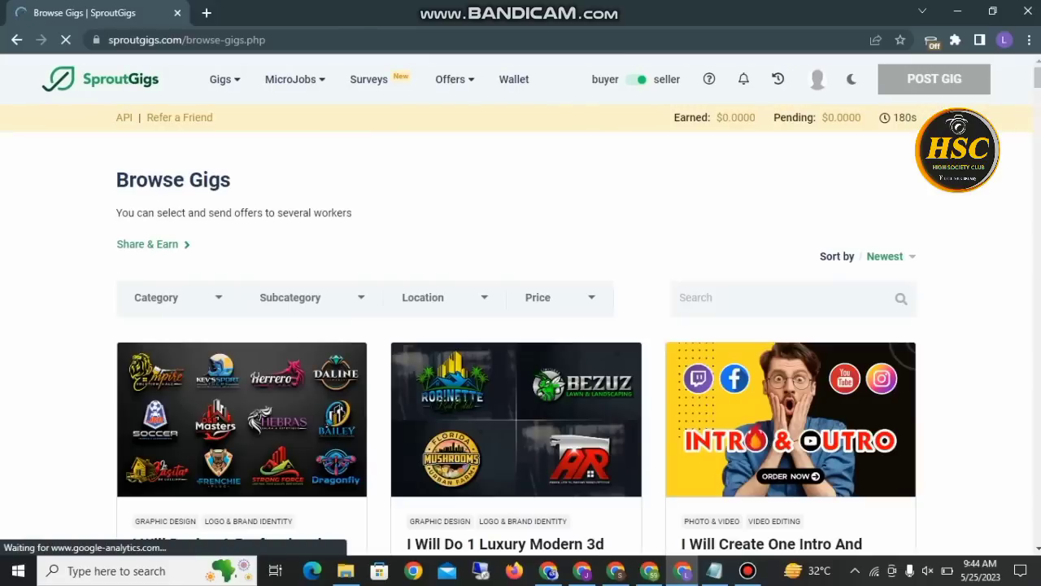
# - Browse the gig listings, examining the kinds of services offered along with their prices and reviews
pyautogui.scroll(-1, 520, 325)
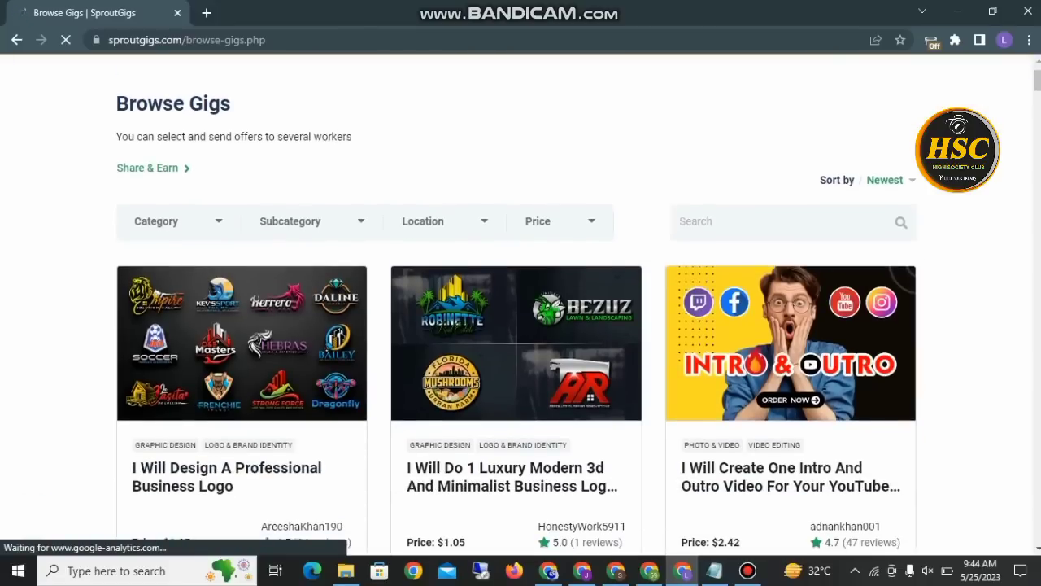
pyautogui.scroll(-2, 520, 326)
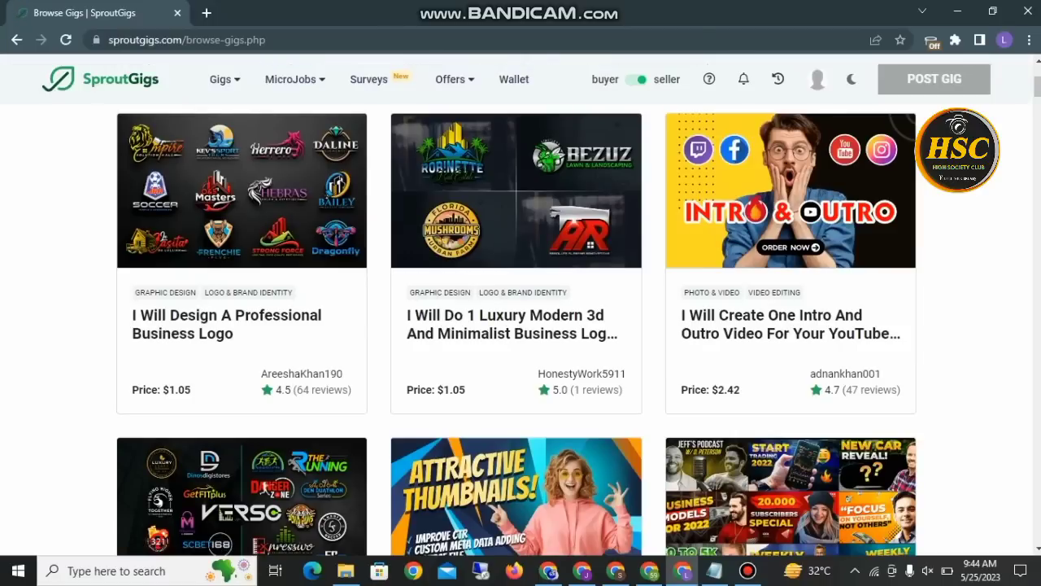
pyautogui.scroll(-3, 517, 331)
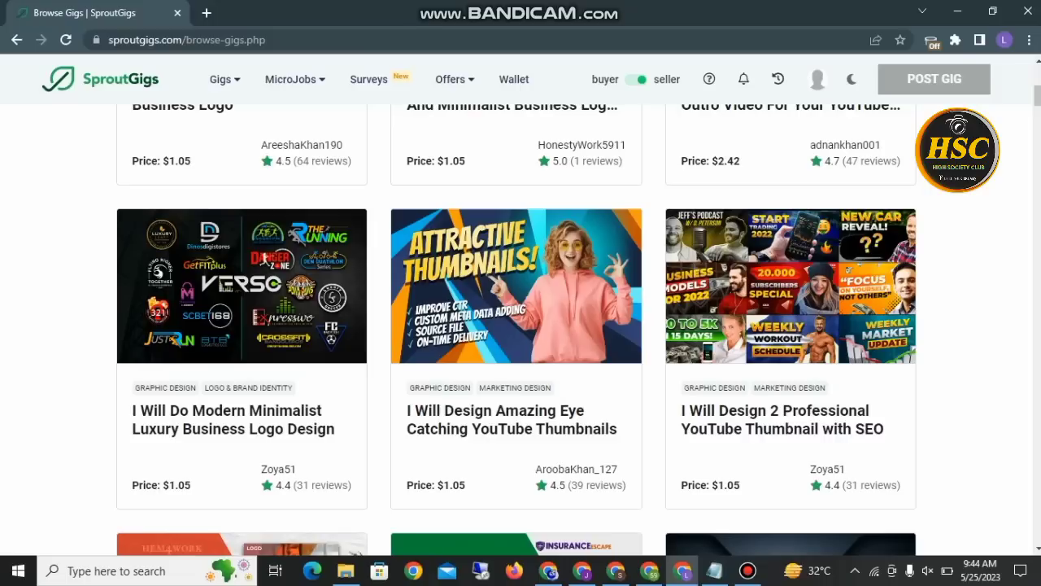
pyautogui.scroll(-3, 517, 326)
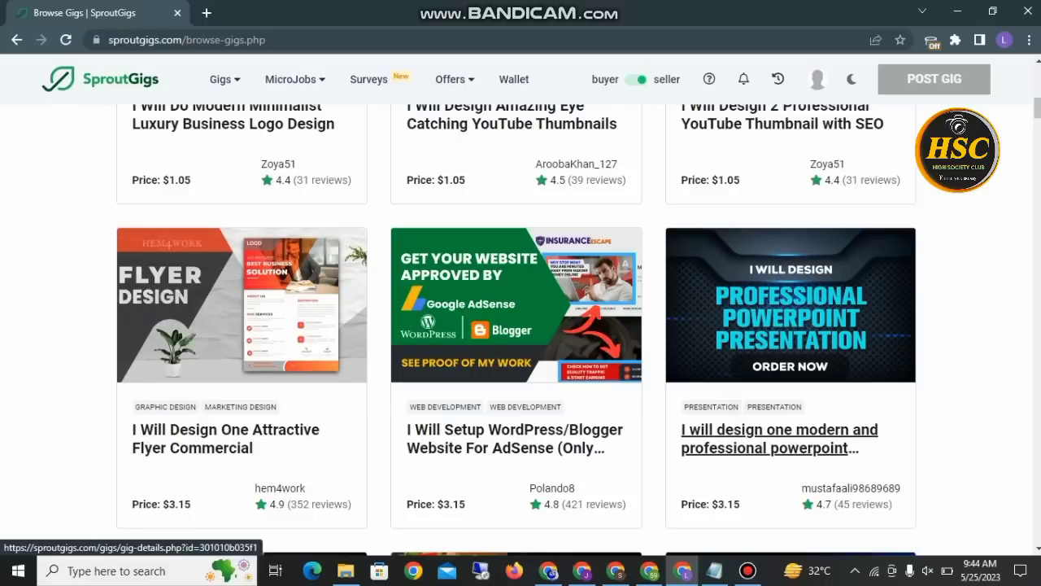
pyautogui.scroll(-4, 517, 325)
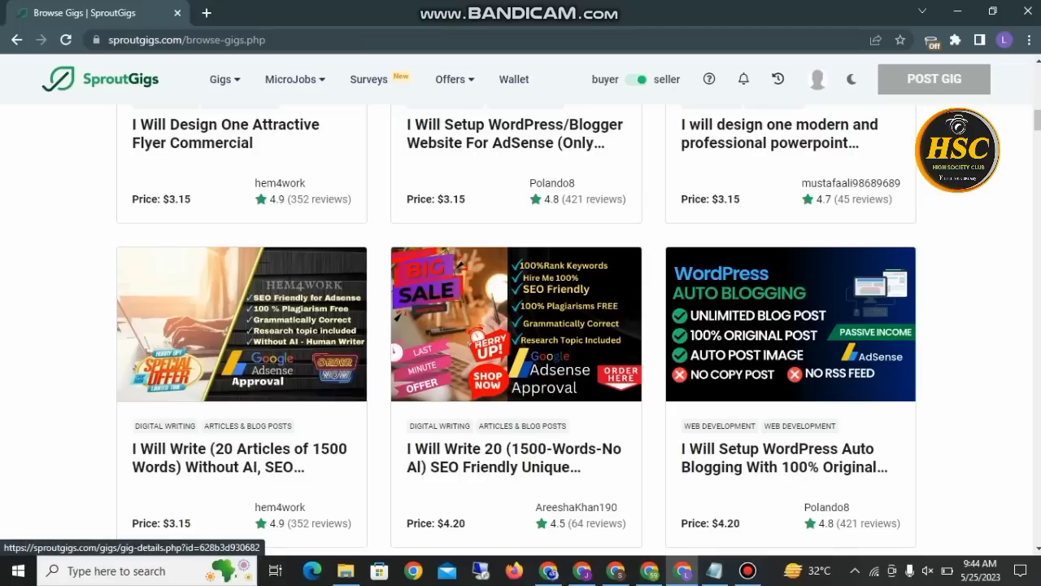
pyautogui.scroll(-1, 512, 381)
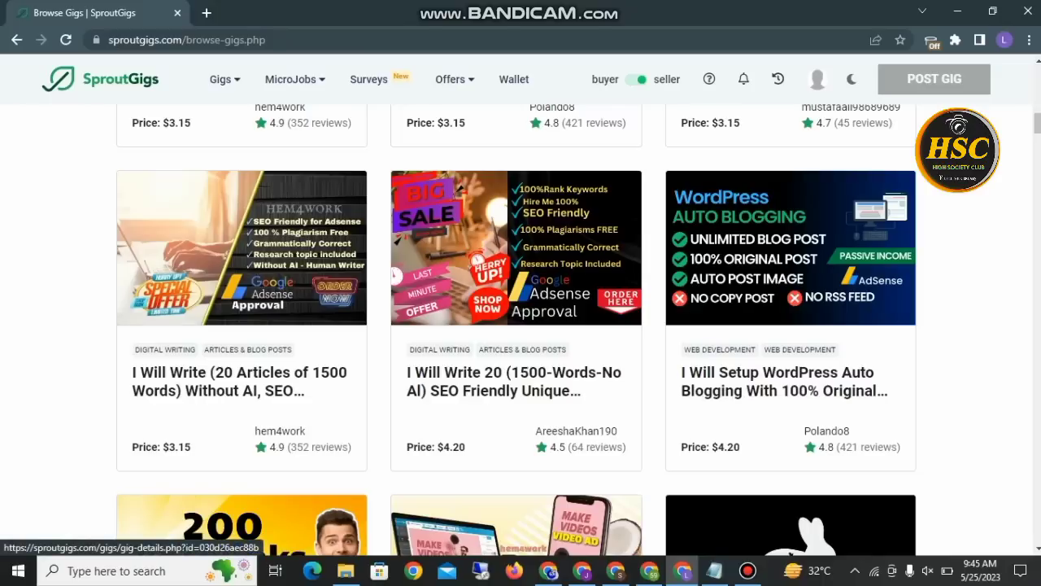
pyautogui.scroll(-1, 784, 381)
pyautogui.scroll(-8, 516, 331)
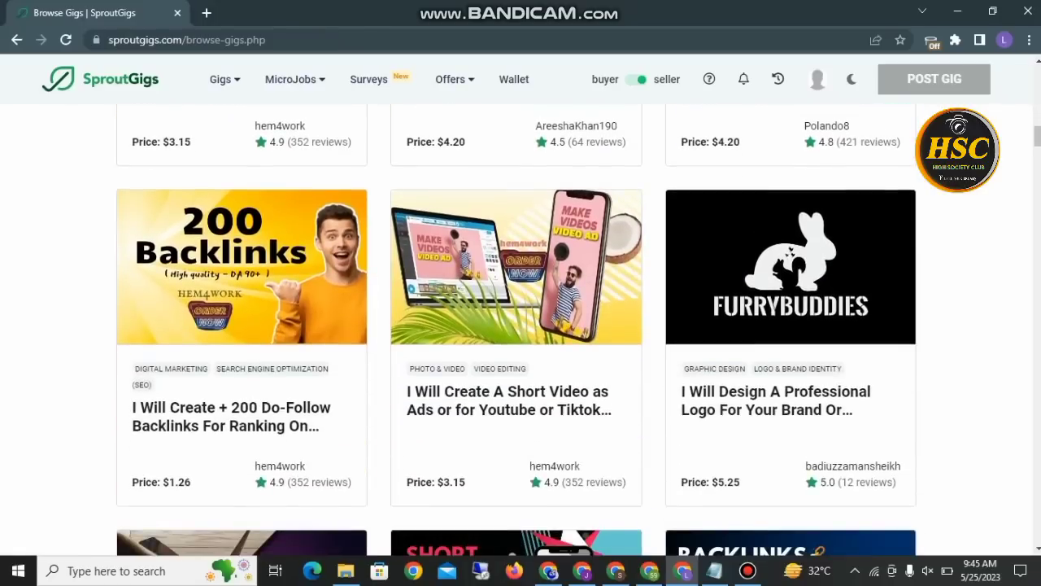
pyautogui.scroll(-2, 516, 332)
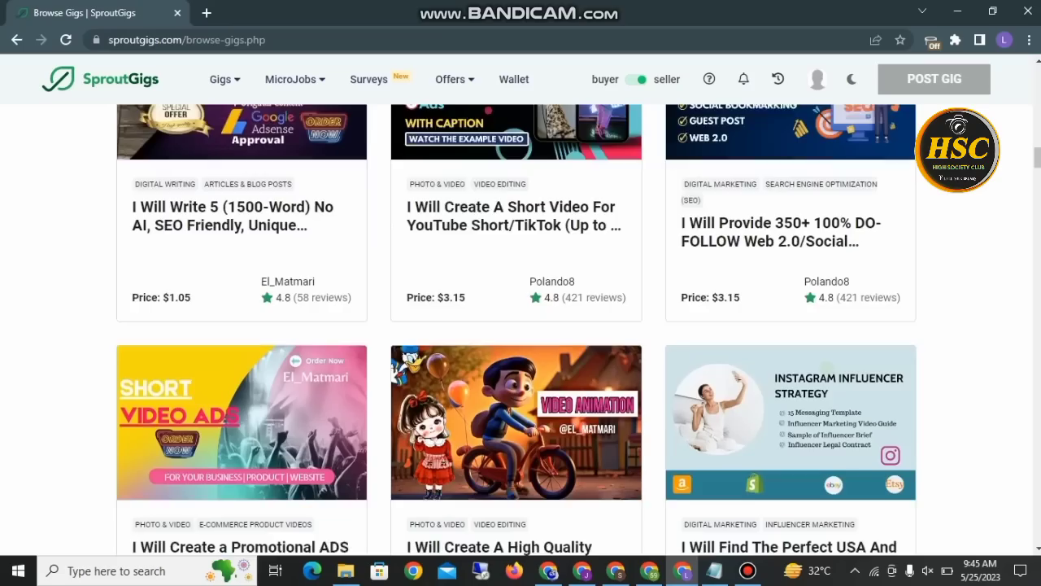
pyautogui.scroll(12, 517, 332)
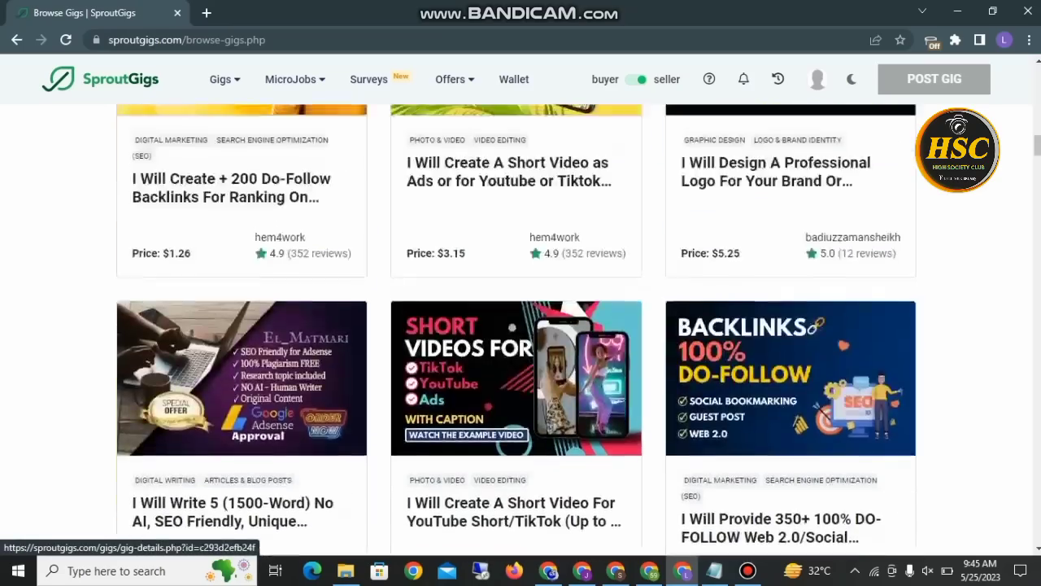
pyautogui.scroll(6, 516, 331)
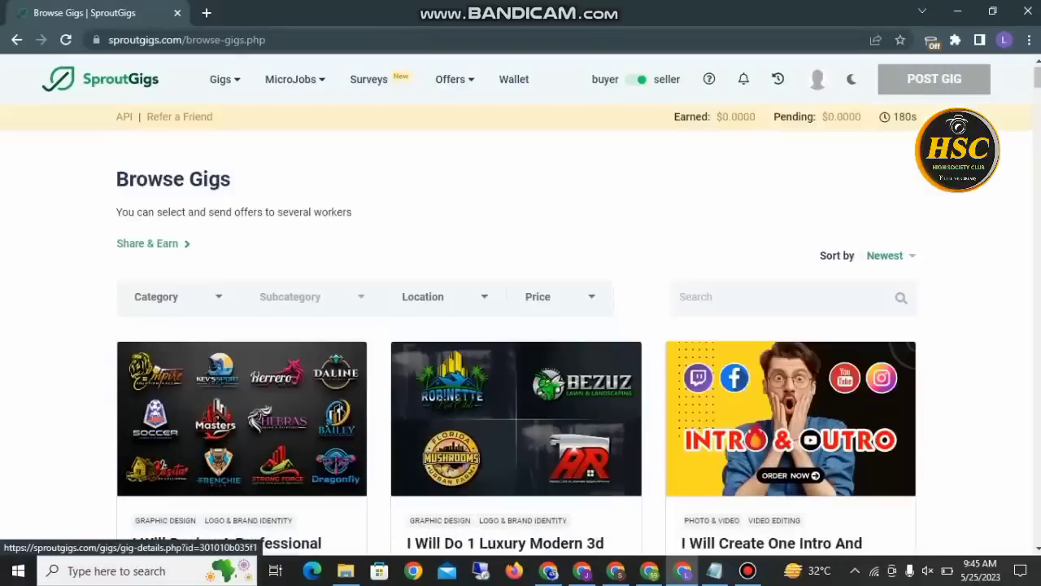
pyautogui.scroll(-1, 516, 332)
pyautogui.scroll(1, 517, 332)
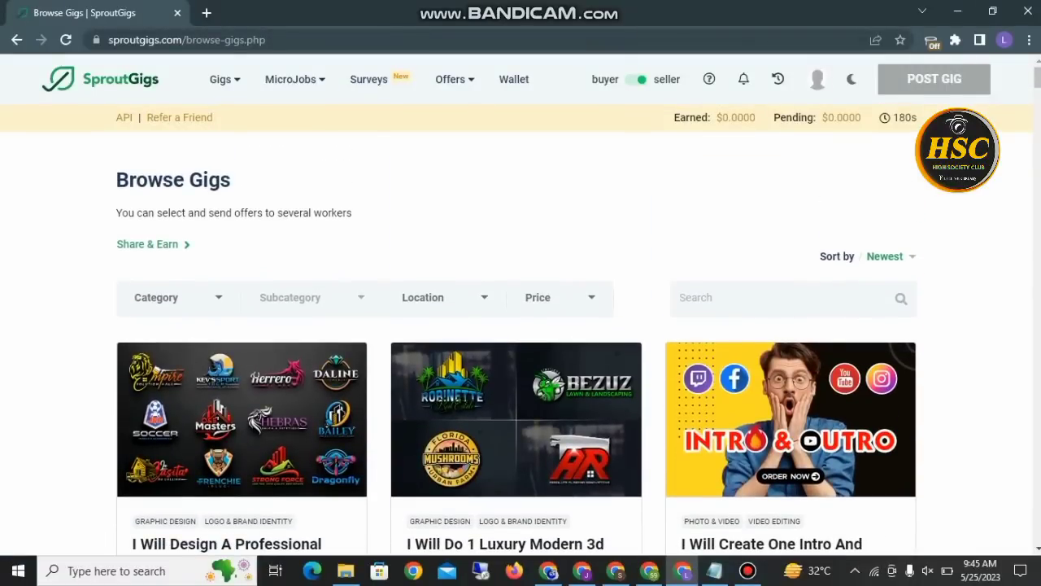
pyautogui.click(747, 571)
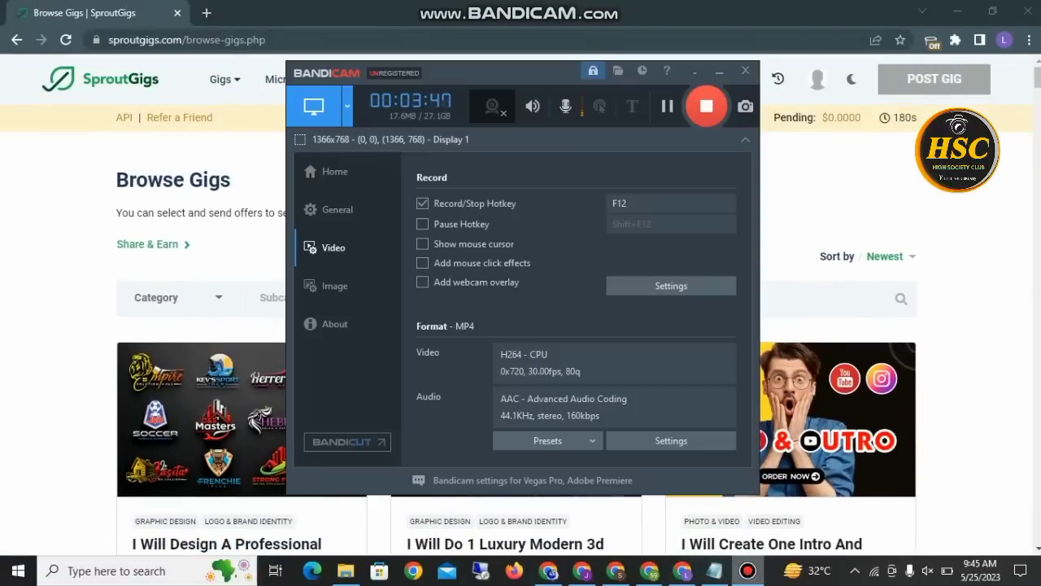